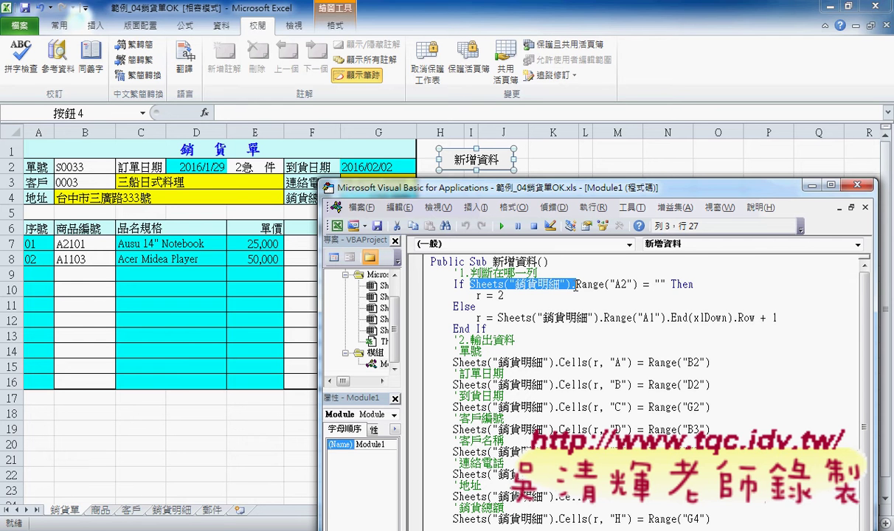
Step: Mark up the Sheets("銷貨明細").Range("A2") code and link it to the 銷貨明細 sheet tab
{"action": "mouse_move", "coordinate": [574, 285]}
{"action": "left_mouse_down"}
{"action": "mouse_move", "coordinate": [579, 292]}
{"action": "mouse_move", "coordinate": [569, 296]}
{"action": "mouse_move", "coordinate": [469, 292]}
{"action": "left_mouse_up"}
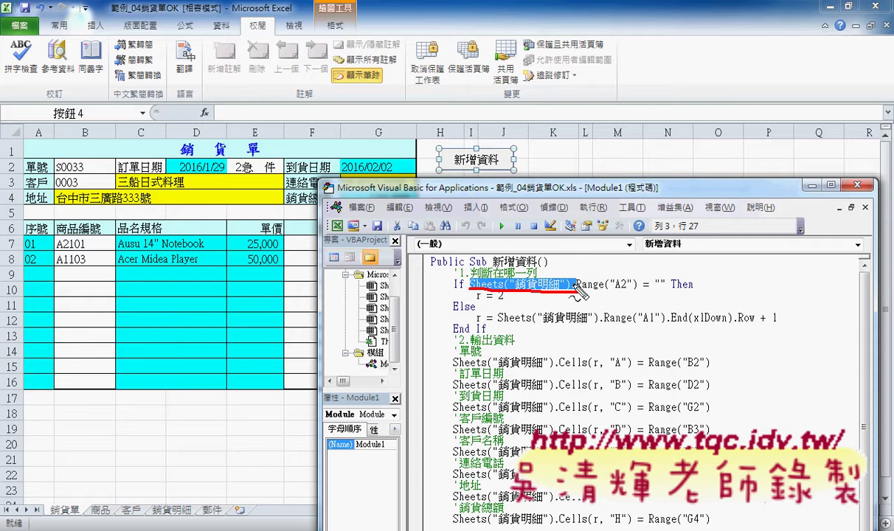
{"action": "left_click_drag", "start_coordinate": [583, 292], "coordinate": [631, 294]}
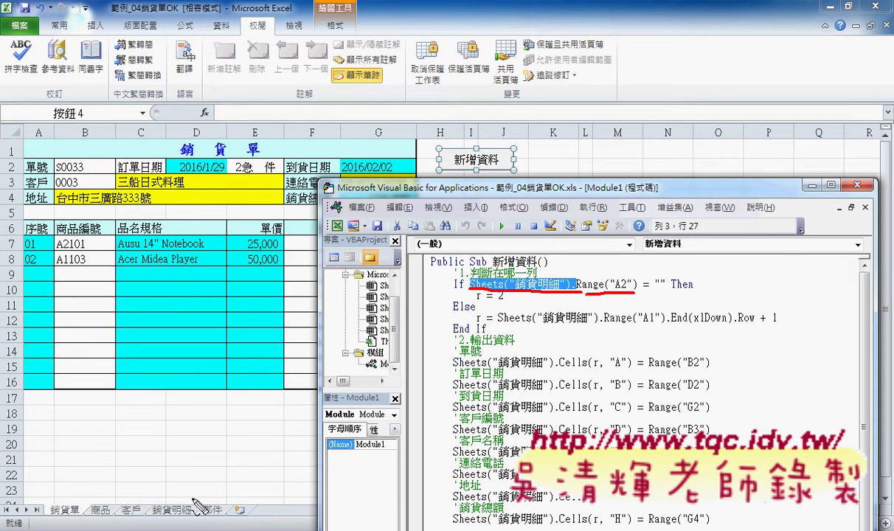
{"action": "mouse_move", "coordinate": [196, 517]}
{"action": "left_mouse_down"}
{"action": "mouse_move", "coordinate": [157, 511]}
{"action": "mouse_move", "coordinate": [195, 506]}
{"action": "left_mouse_up"}
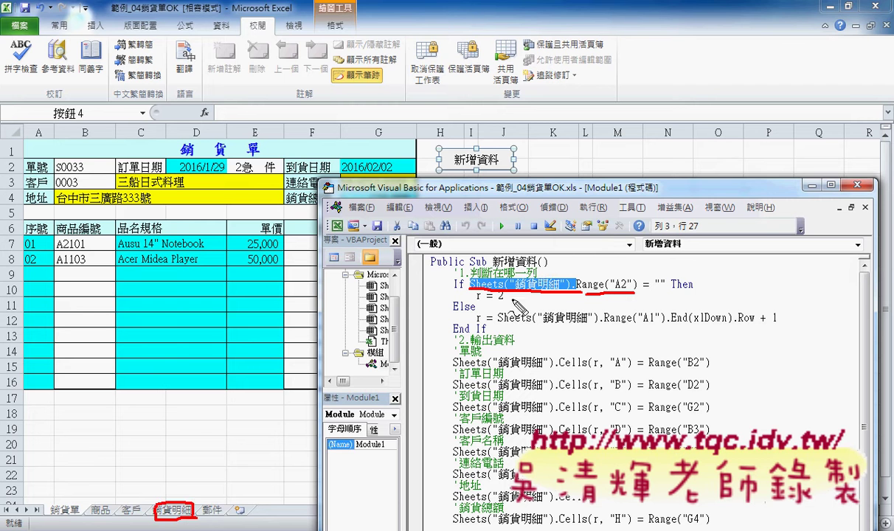
{"action": "mouse_move", "coordinate": [456, 292]}
{"action": "left_mouse_down"}
{"action": "mouse_move", "coordinate": [180, 485]}
{"action": "mouse_move", "coordinate": [181, 502]}
{"action": "mouse_move", "coordinate": [194, 486]}
{"action": "left_mouse_up"}
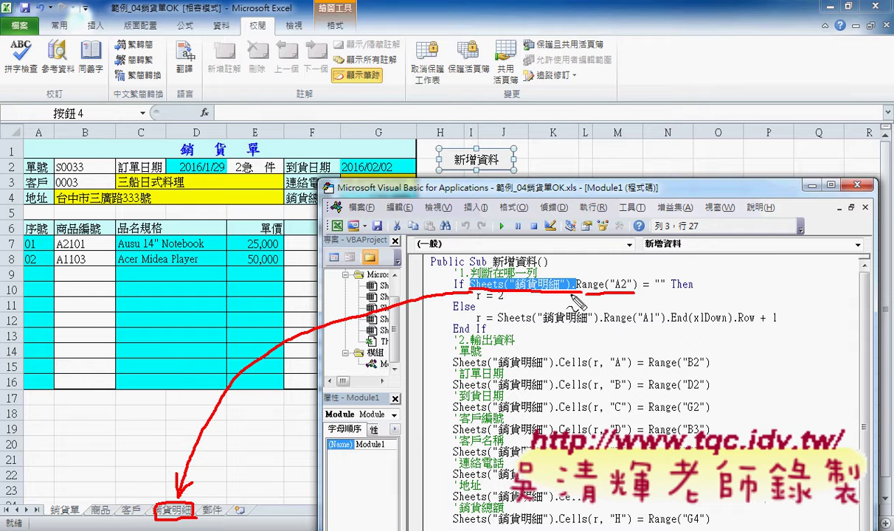
{"action": "key", "text": "Escape"}
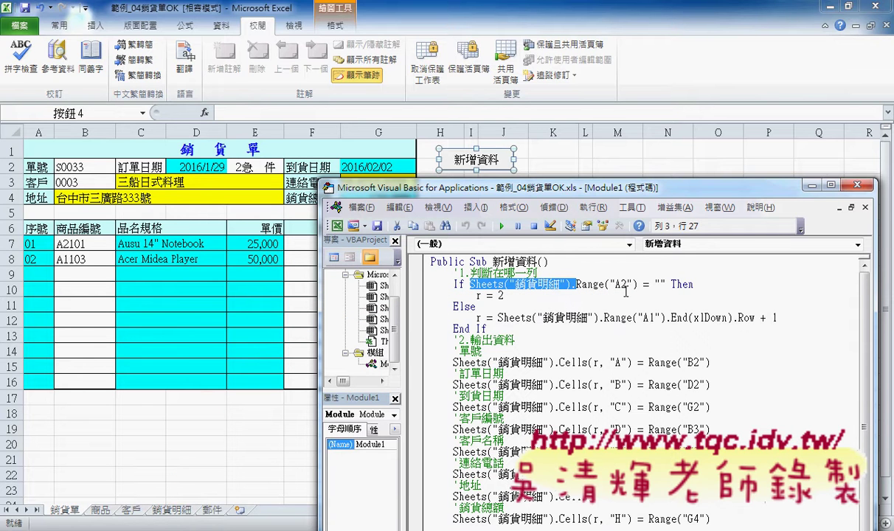
Step: Walk through the empty-string condition, the r = 2 assignment and the Else row calculation
{"action": "left_click_drag", "start_coordinate": [654, 284], "coordinate": [666, 284]}
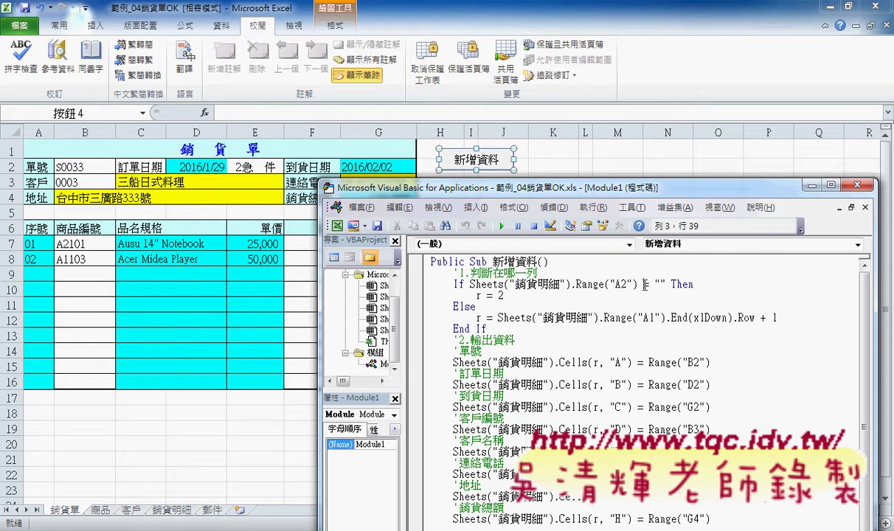
{"action": "left_click_drag", "start_coordinate": [643, 284], "coordinate": [667, 284]}
{"action": "left_click", "coordinate": [477, 296]}
{"action": "left_click_drag", "start_coordinate": [487, 295], "coordinate": [506, 295]}
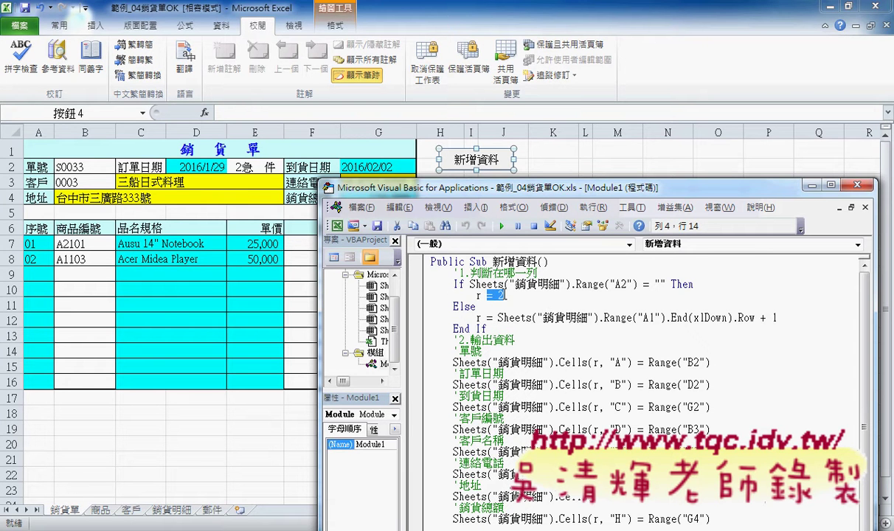
{"action": "left_click_drag", "start_coordinate": [635, 284], "coordinate": [599, 284]}
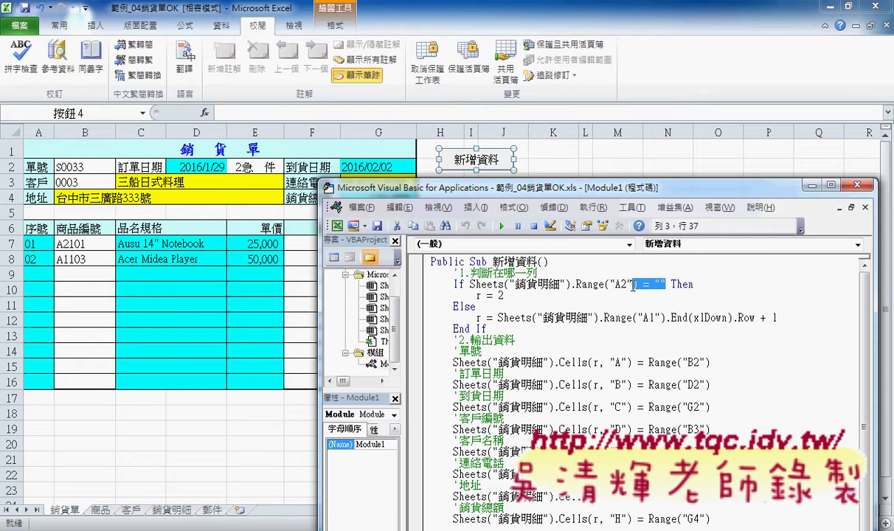
{"action": "left_click", "coordinate": [506, 295]}
{"action": "mouse_move", "coordinate": [506, 295]}
{"action": "left_mouse_down"}
{"action": "mouse_move", "coordinate": [486, 295]}
{"action": "mouse_move", "coordinate": [598, 317]}
{"action": "left_mouse_up"}
{"action": "left_click", "coordinate": [470, 306]}
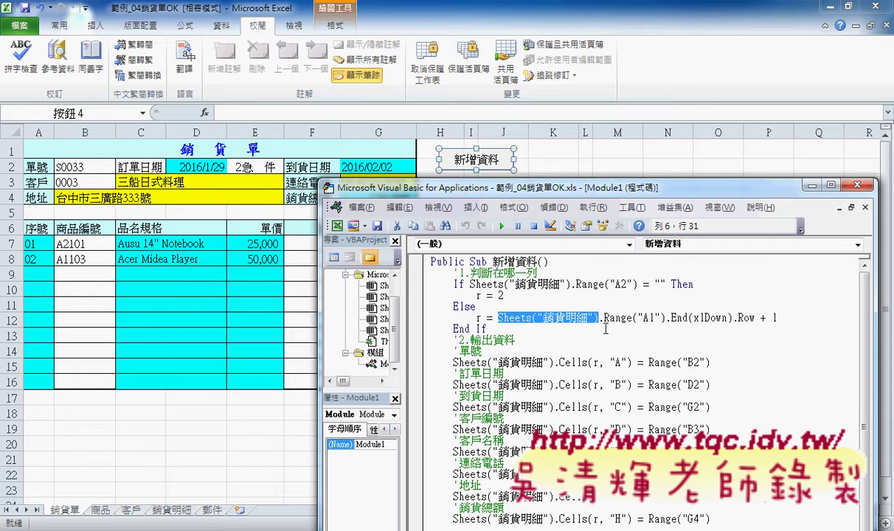
{"action": "left_click_drag", "start_coordinate": [604, 317], "coordinate": [779, 317]}
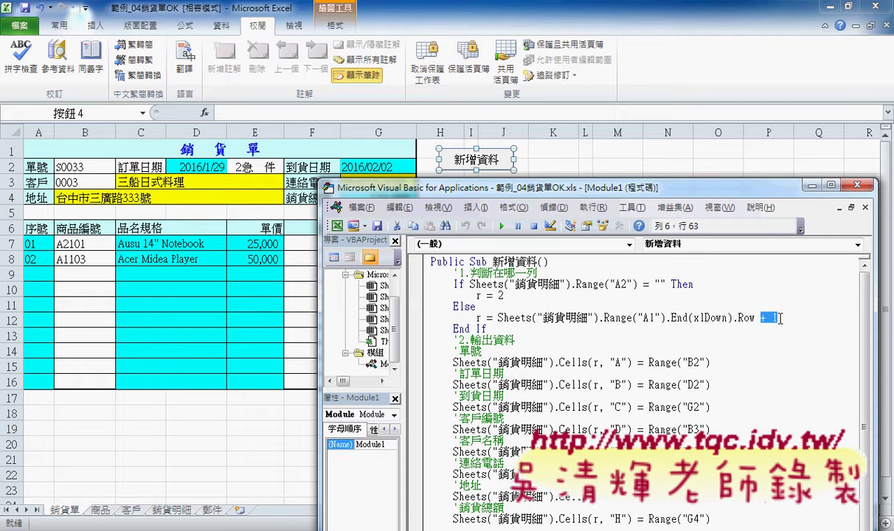
{"action": "double_click", "coordinate": [478, 317]}
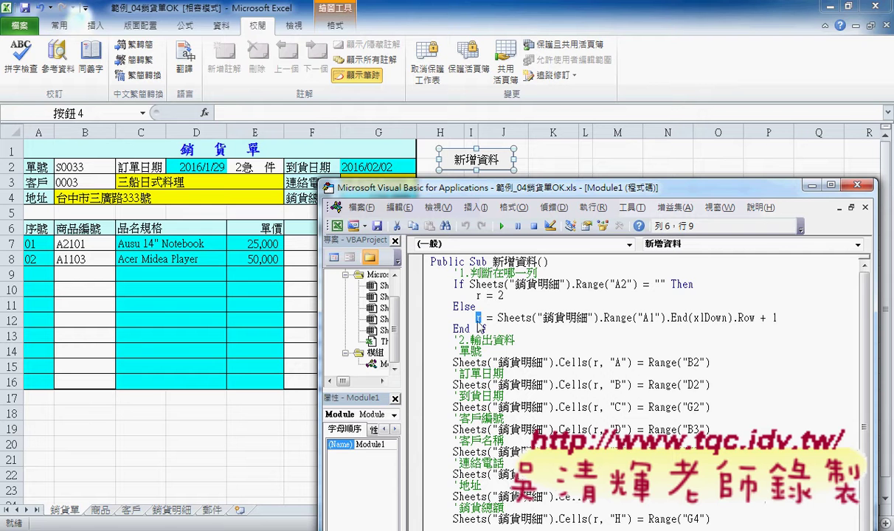
{"action": "scroll", "coordinate": [666, 361], "scroll_direction": "down", "scroll_amount": 2}
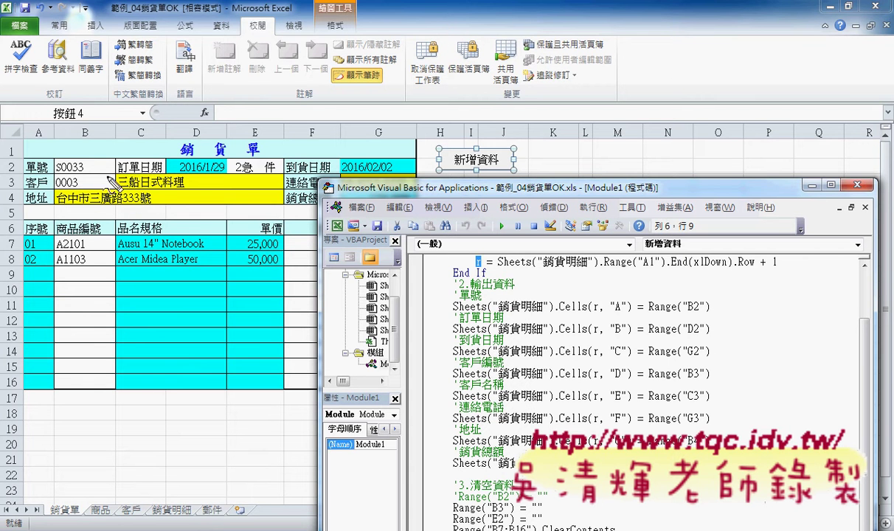
Step: Circle cell B2 holding S0033, then display the 銷貨明細 sheet
{"action": "left_click_drag", "start_coordinate": [110, 180], "coordinate": [112, 182]}
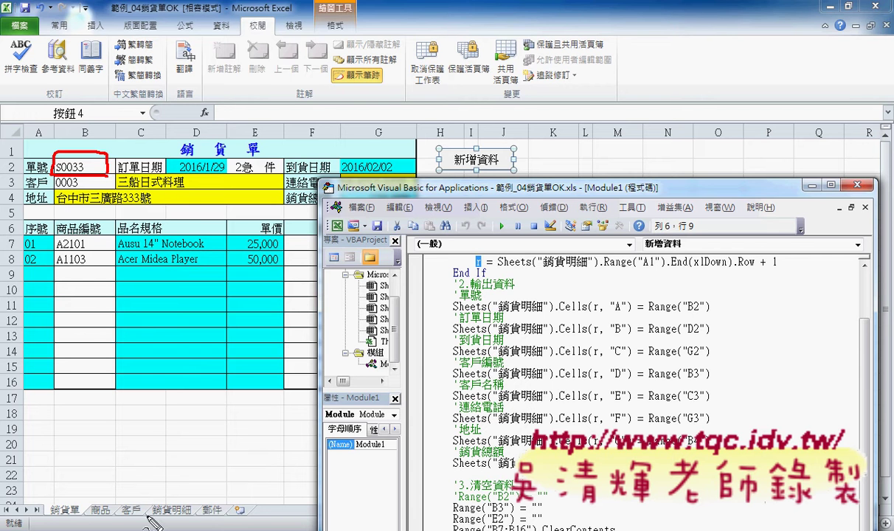
{"action": "key", "text": "Escape"}
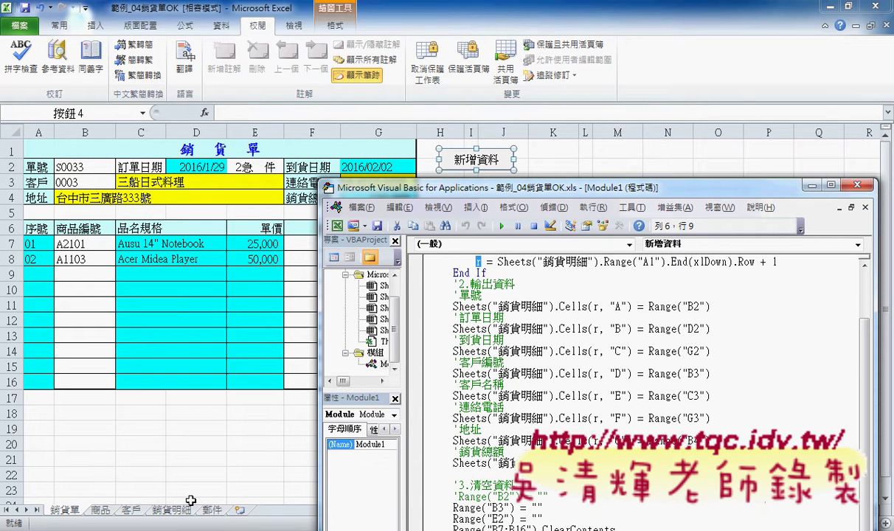
{"action": "left_click", "coordinate": [166, 509]}
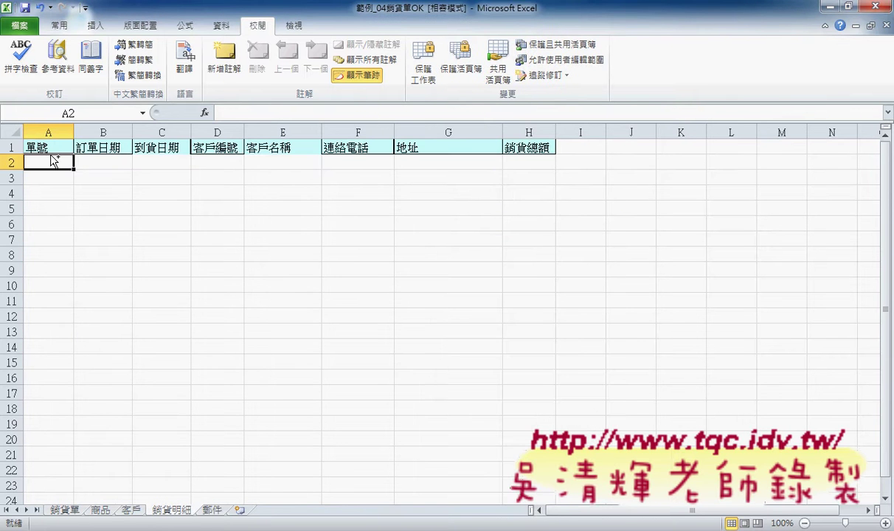
Step: Paste the sample sales records into A2:H20 of the 銷貨明細 sheet
{"action": "key", "text": "ctrl+v"}
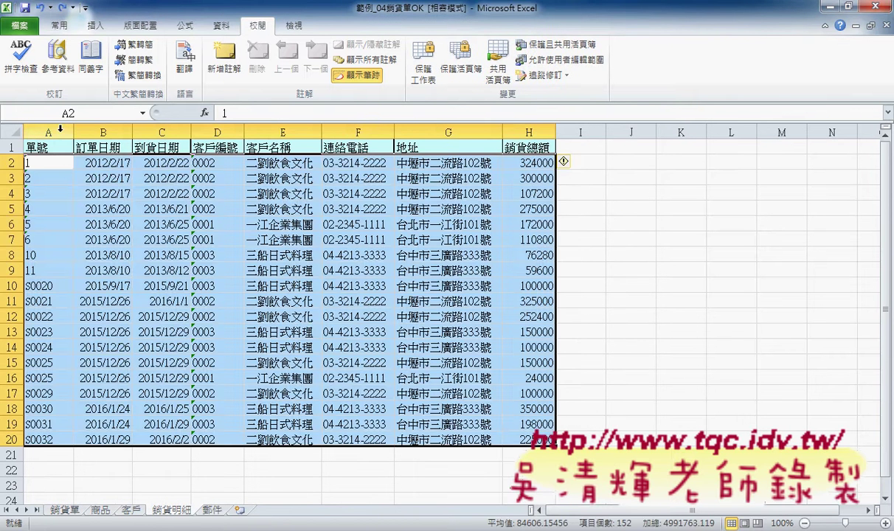
{"action": "left_click", "coordinate": [60, 129]}
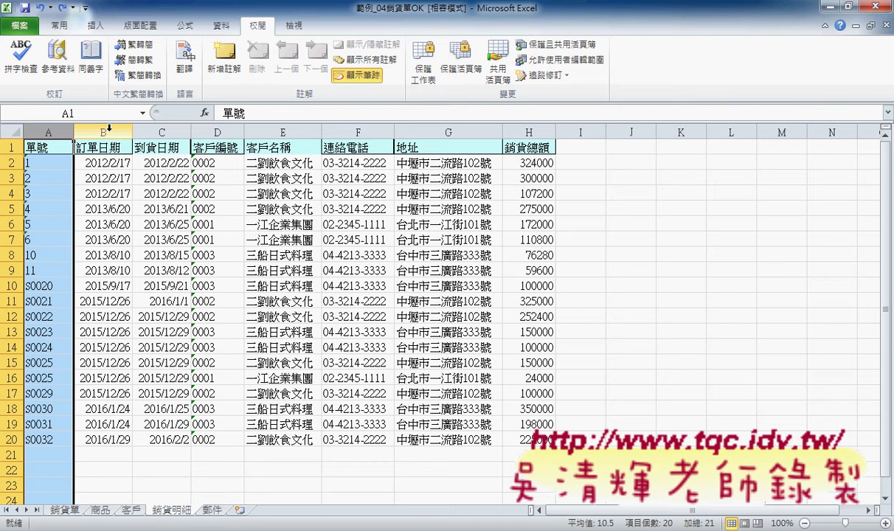
{"action": "left_click", "coordinate": [107, 130]}
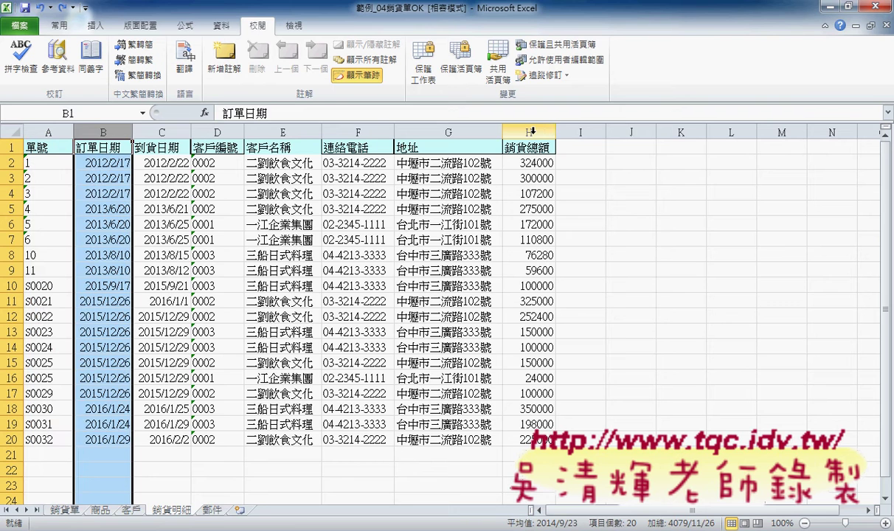
Step: Compare the 銷貨單 form header B2:G4 with 銷貨明細, then return to the macro code
{"action": "left_click", "coordinate": [65, 510]}
{"action": "left_click_drag", "start_coordinate": [62, 164], "coordinate": [371, 194]}
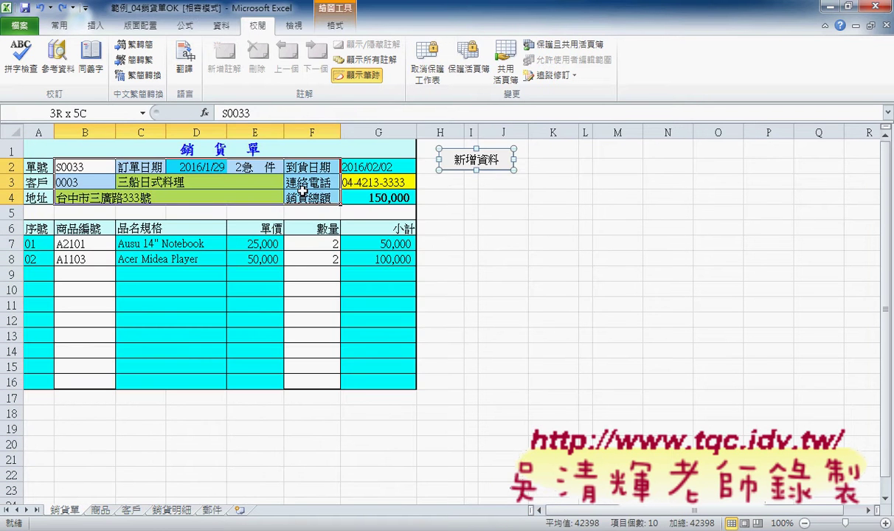
{"action": "left_click", "coordinate": [171, 509]}
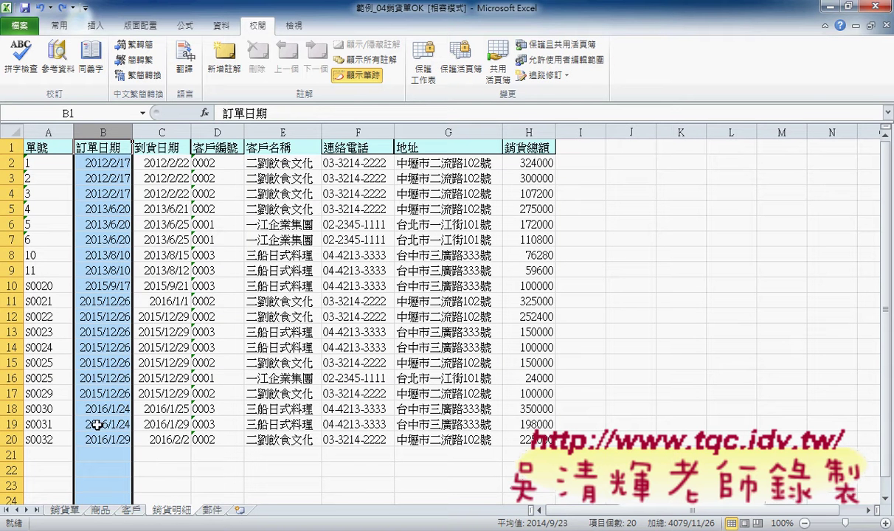
{"action": "left_click", "coordinate": [65, 509]}
{"action": "mouse_move", "coordinate": [260, 516]}
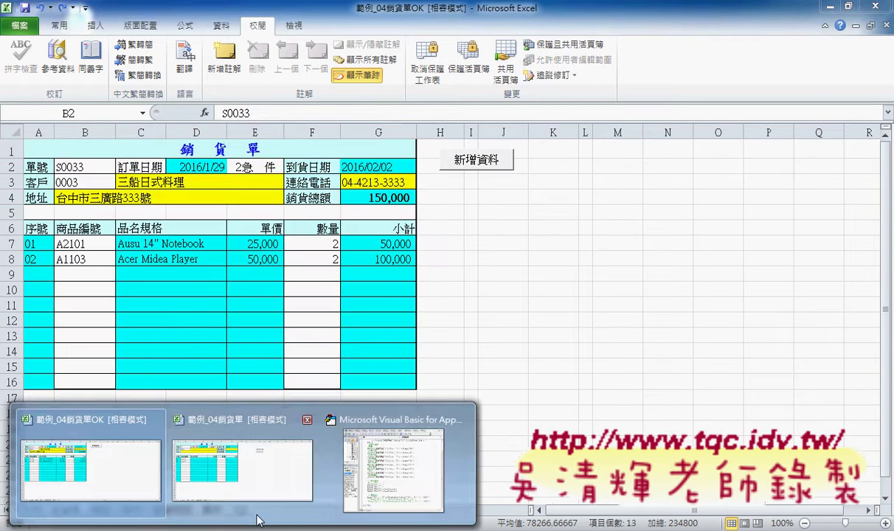
{"action": "left_click", "coordinate": [369, 428]}
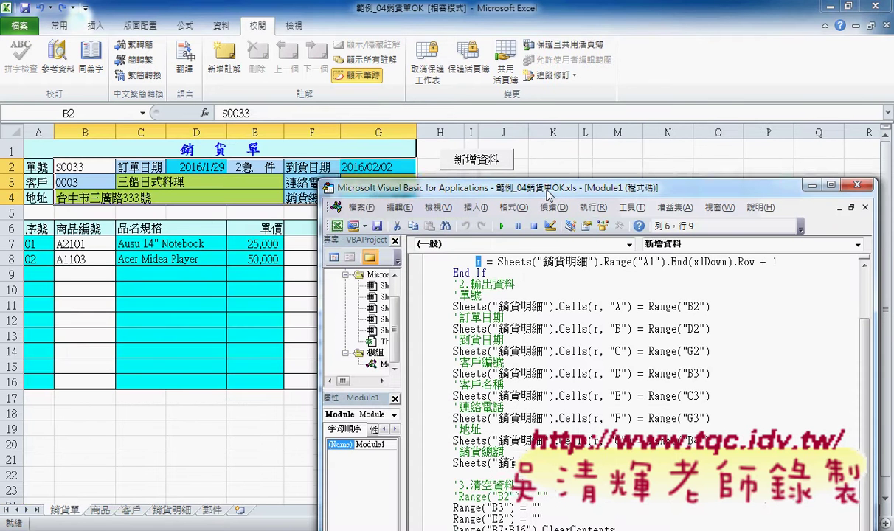
{"action": "left_click_drag", "start_coordinate": [521, 187], "coordinate": [522, 184]}
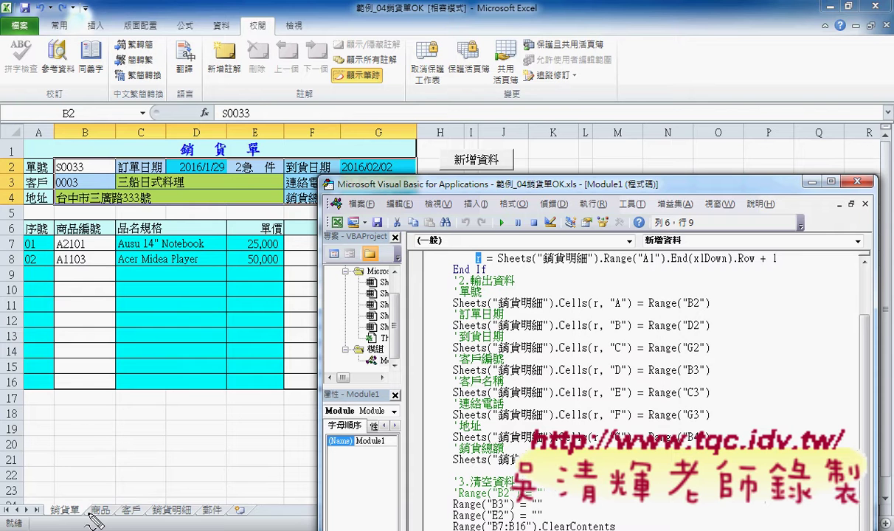
{"action": "left_click", "coordinate": [54, 509]}
{"action": "left_click_drag", "start_coordinate": [56, 509], "coordinate": [45, 507]}
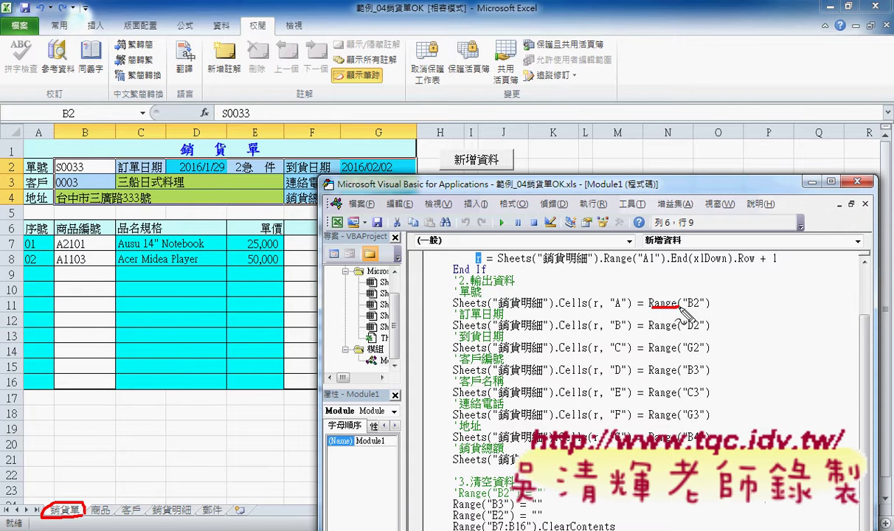
{"action": "left_click_drag", "start_coordinate": [651, 305], "coordinate": [710, 304]}
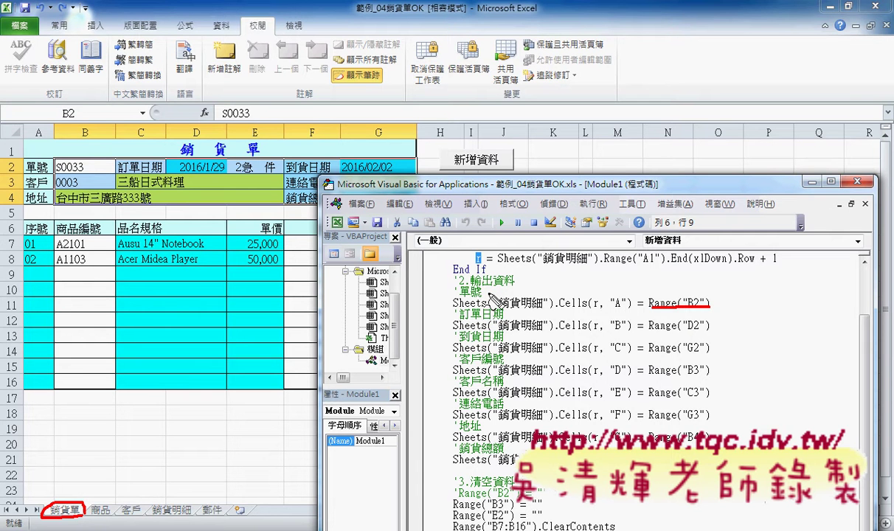
{"action": "left_click_drag", "start_coordinate": [95, 177], "coordinate": [93, 153]}
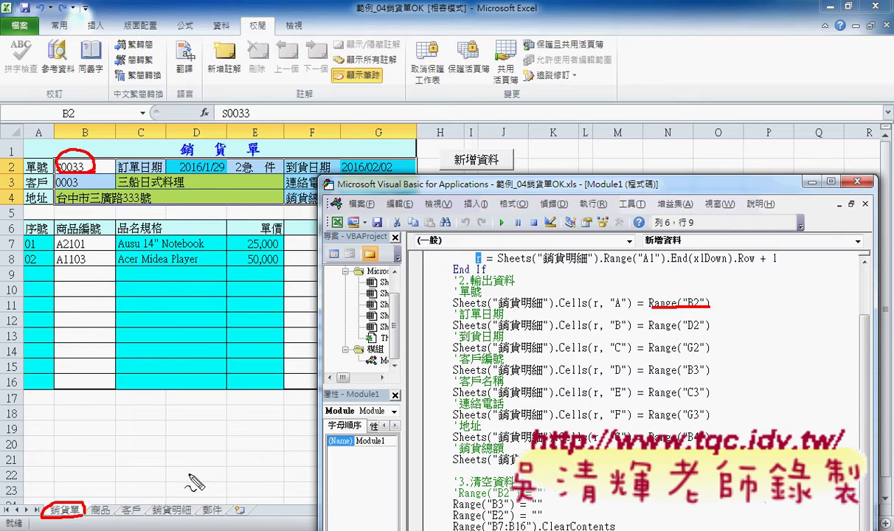
{"action": "mouse_move", "coordinate": [89, 169]}
{"action": "left_mouse_down"}
{"action": "mouse_move", "coordinate": [189, 502]}
{"action": "mouse_move", "coordinate": [207, 484]}
{"action": "left_mouse_up"}
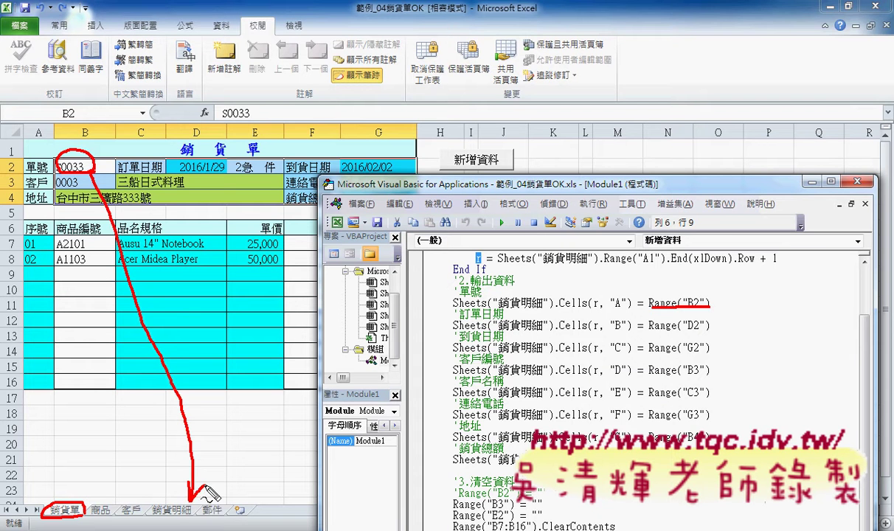
{"action": "left_click_drag", "start_coordinate": [560, 313], "coordinate": [455, 321]}
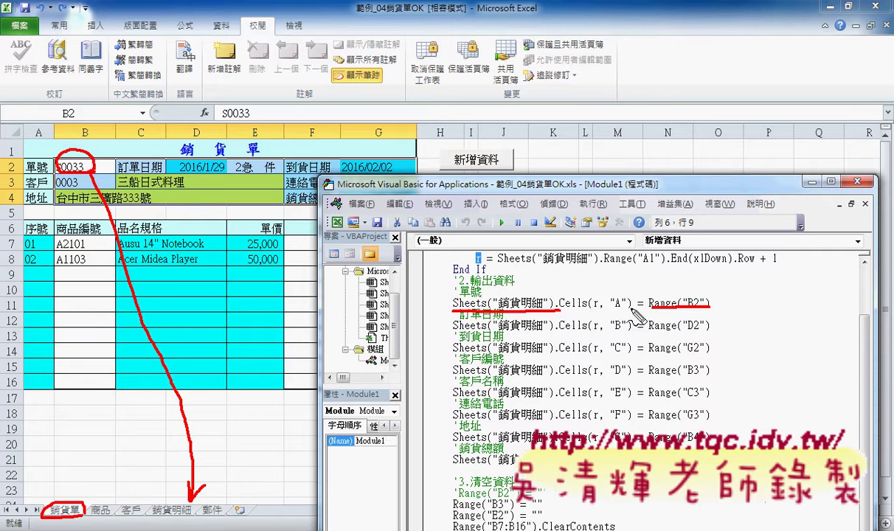
{"action": "left_click_drag", "start_coordinate": [593, 310], "coordinate": [604, 310]}
{"action": "left_click_drag", "start_coordinate": [480, 248], "coordinate": [488, 256]}
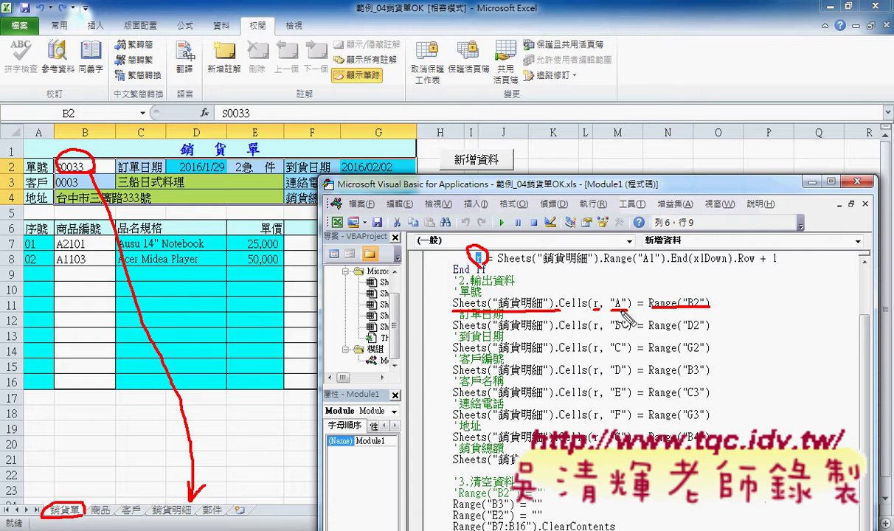
{"action": "left_click_drag", "start_coordinate": [610, 310], "coordinate": [627, 311]}
{"action": "left_click_drag", "start_coordinate": [696, 328], "coordinate": [686, 330]}
Step: Select the header-copy statements, then move the VBA window up and narrow it beside the invoice form
{"action": "key", "text": "Escape"}
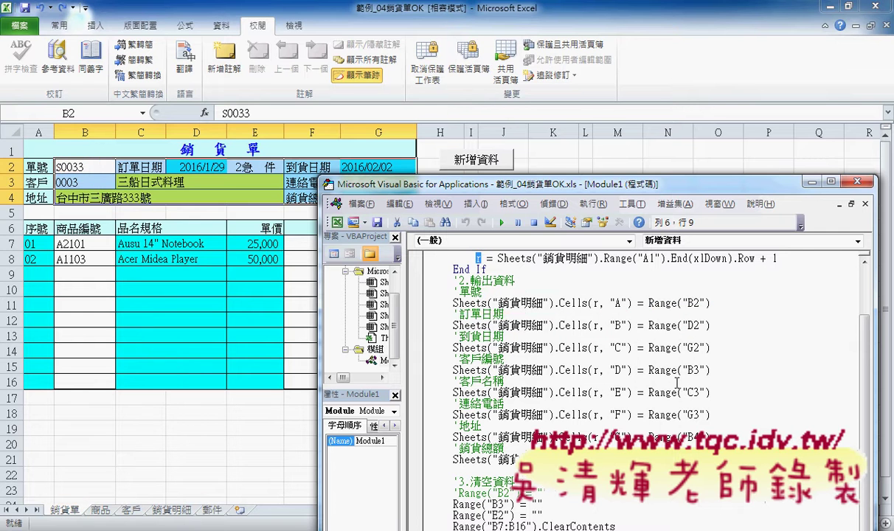
{"action": "mouse_move", "coordinate": [432, 481]}
{"action": "left_mouse_down"}
{"action": "mouse_move", "coordinate": [441, 304]}
{"action": "mouse_move", "coordinate": [430, 295]}
{"action": "left_mouse_up"}
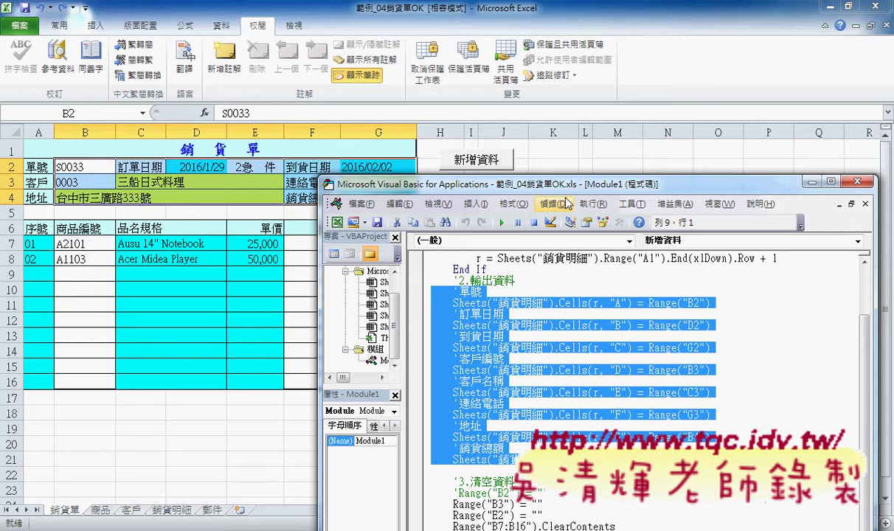
{"action": "left_click_drag", "start_coordinate": [567, 180], "coordinate": [560, 55]}
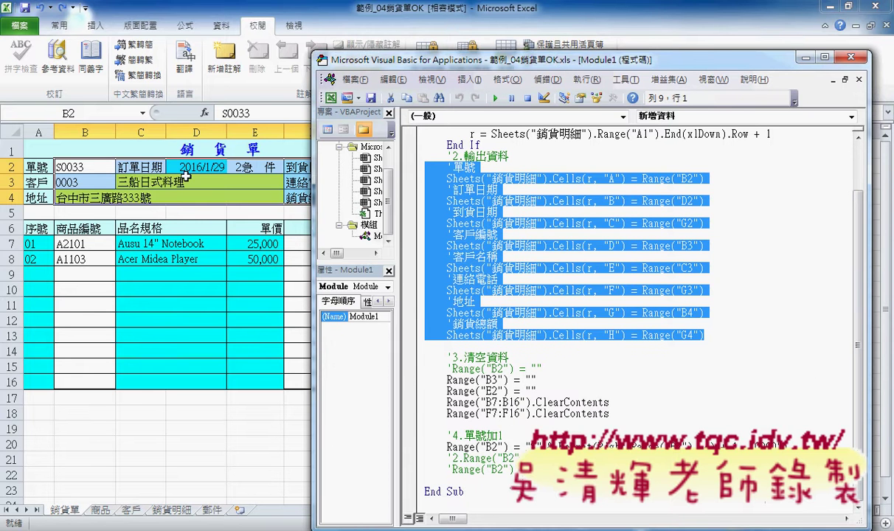
{"action": "left_click_drag", "start_coordinate": [314, 205], "coordinate": [425, 211]}
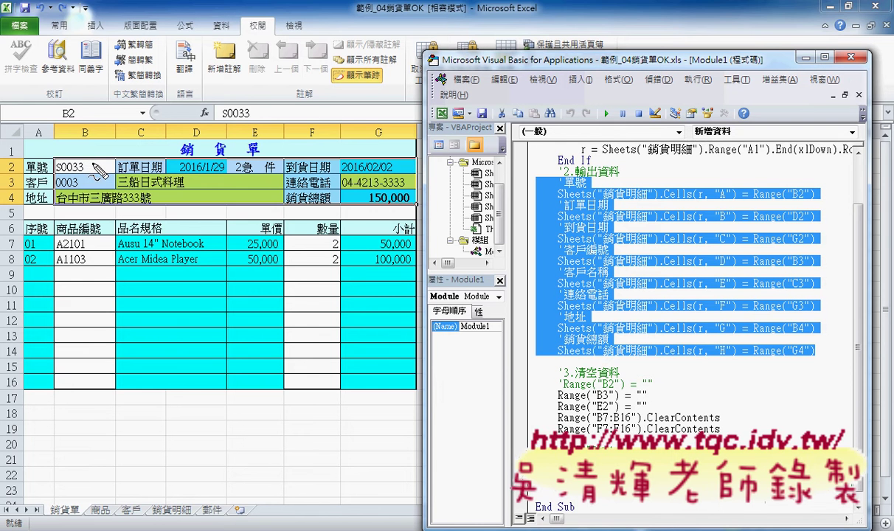
{"action": "left_click_drag", "start_coordinate": [91, 163], "coordinate": [100, 159]}
{"action": "mouse_move", "coordinate": [253, 162]}
{"action": "left_mouse_down"}
{"action": "mouse_move", "coordinate": [269, 179]}
{"action": "mouse_move", "coordinate": [252, 179]}
{"action": "left_mouse_up"}
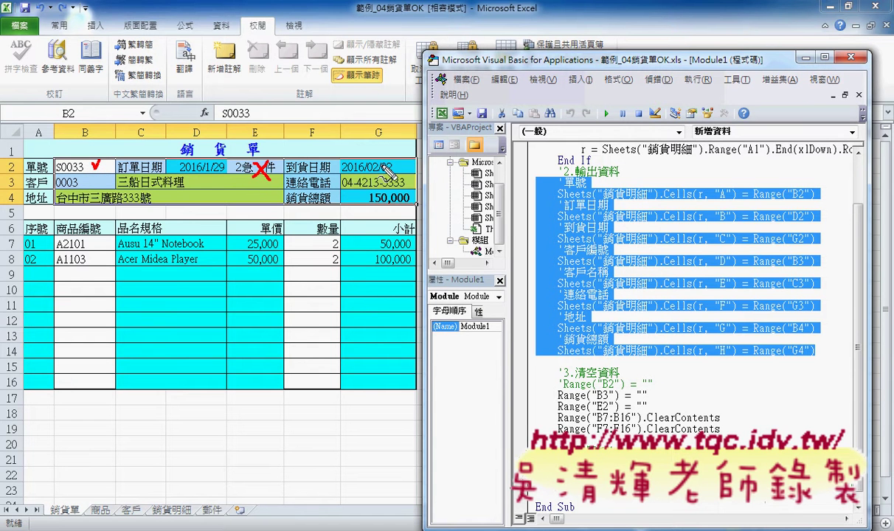
{"action": "mouse_move", "coordinate": [371, 163]}
{"action": "left_mouse_down"}
{"action": "mouse_move", "coordinate": [385, 179]}
{"action": "mouse_move", "coordinate": [370, 179]}
{"action": "left_mouse_up"}
{"action": "mouse_move", "coordinate": [86, 176]}
{"action": "left_mouse_down"}
{"action": "mouse_move", "coordinate": [101, 191]}
{"action": "mouse_move", "coordinate": [85, 190]}
{"action": "left_mouse_up"}
{"action": "left_click_drag", "start_coordinate": [92, 238], "coordinate": [90, 354]}
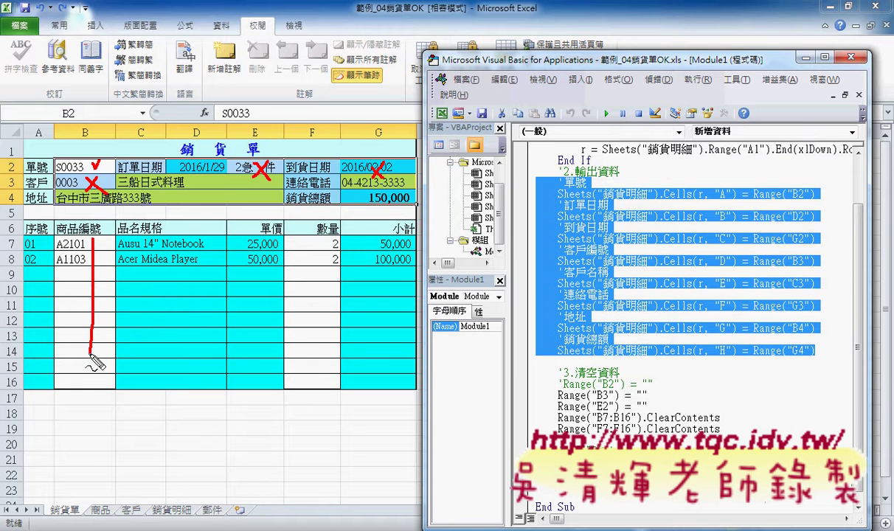
{"action": "left_click_drag", "start_coordinate": [75, 260], "coordinate": [109, 332]}
{"action": "mouse_move", "coordinate": [319, 259]}
{"action": "left_mouse_down"}
{"action": "mouse_move", "coordinate": [293, 328]}
{"action": "mouse_move", "coordinate": [340, 345]}
{"action": "left_mouse_up"}
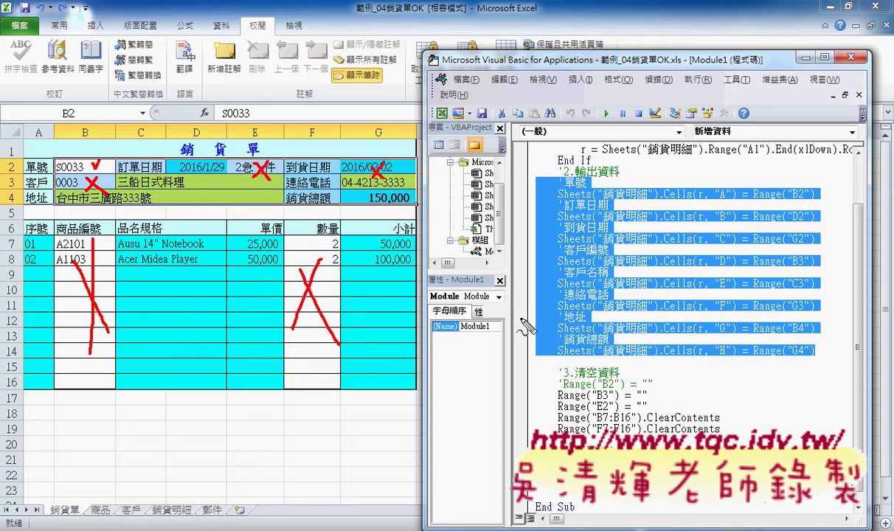
{"action": "left_click_drag", "start_coordinate": [596, 401], "coordinate": [614, 399]}
{"action": "left_click_drag", "start_coordinate": [631, 402], "coordinate": [652, 402]}
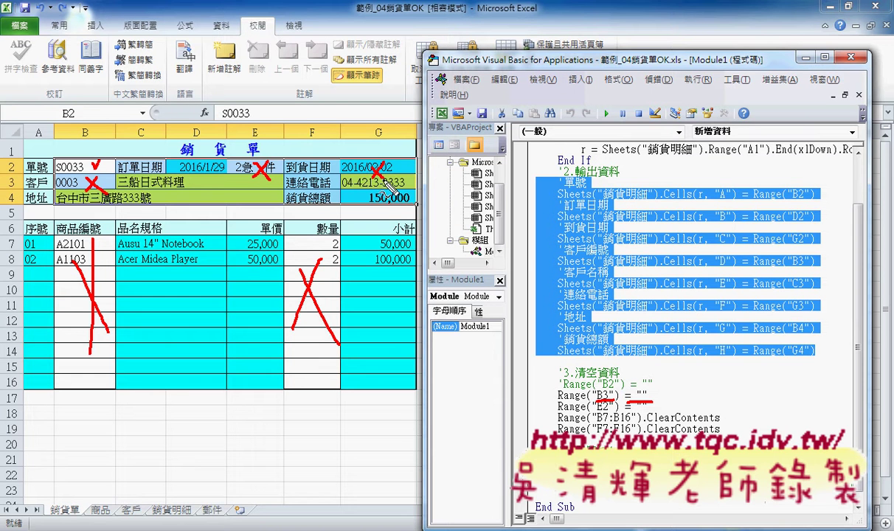
{"action": "left_click_drag", "start_coordinate": [368, 181], "coordinate": [382, 188]}
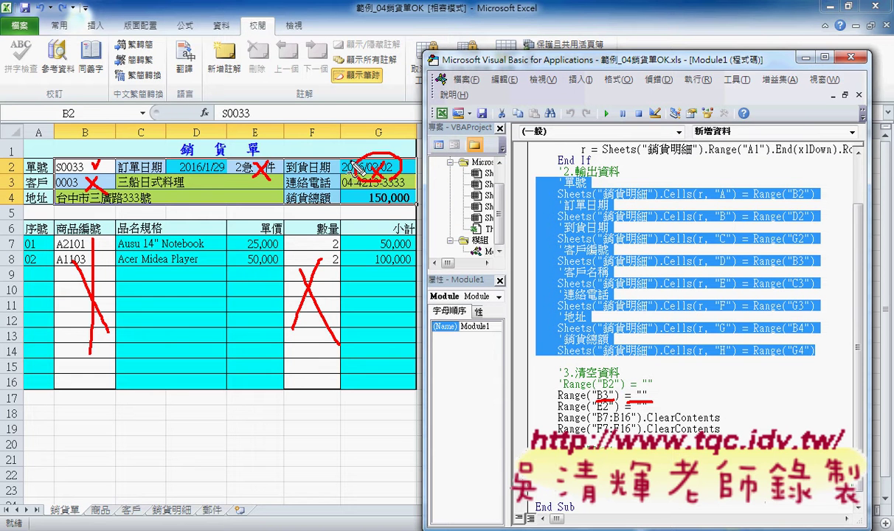
{"action": "left_click_drag", "start_coordinate": [344, 164], "coordinate": [271, 168]}
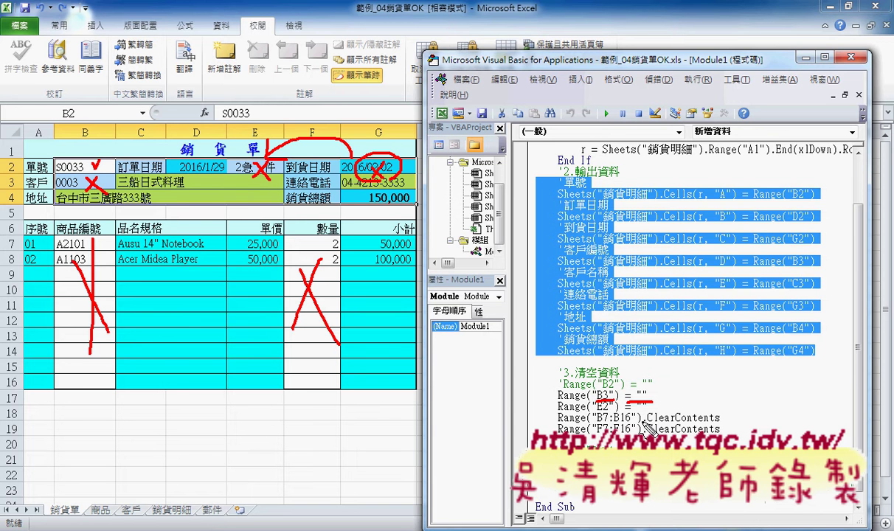
{"action": "left_click_drag", "start_coordinate": [644, 421], "coordinate": [722, 421]}
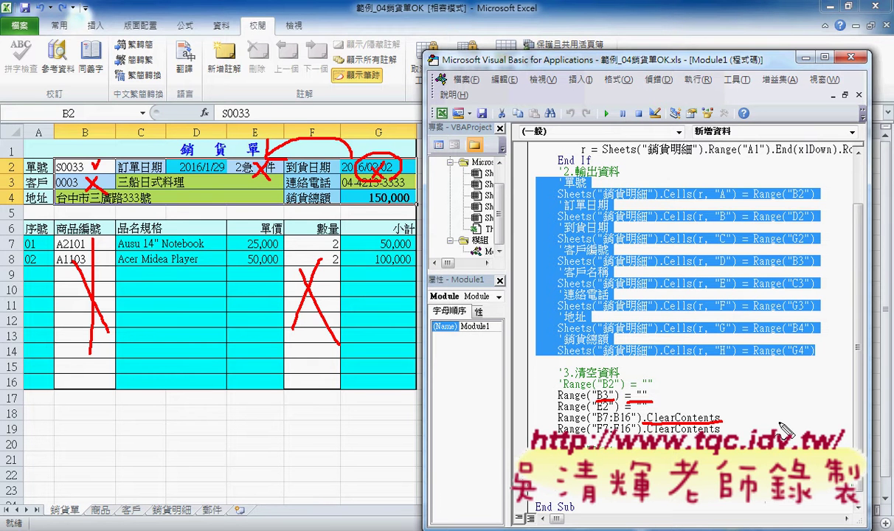
Step: Retype .ClearContents on the Range("B7:B16") line using the IntelliSense list
{"action": "key", "text": "Escape"}
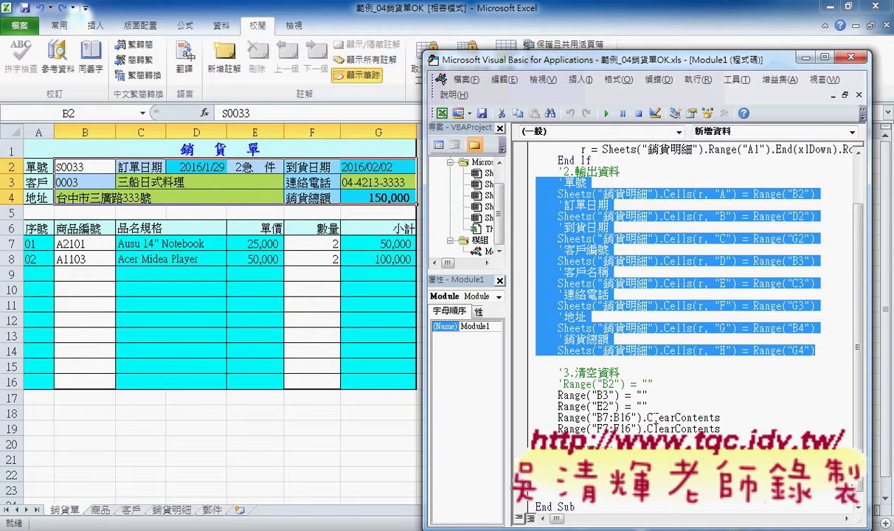
{"action": "left_click_drag", "start_coordinate": [642, 419], "coordinate": [733, 418]}
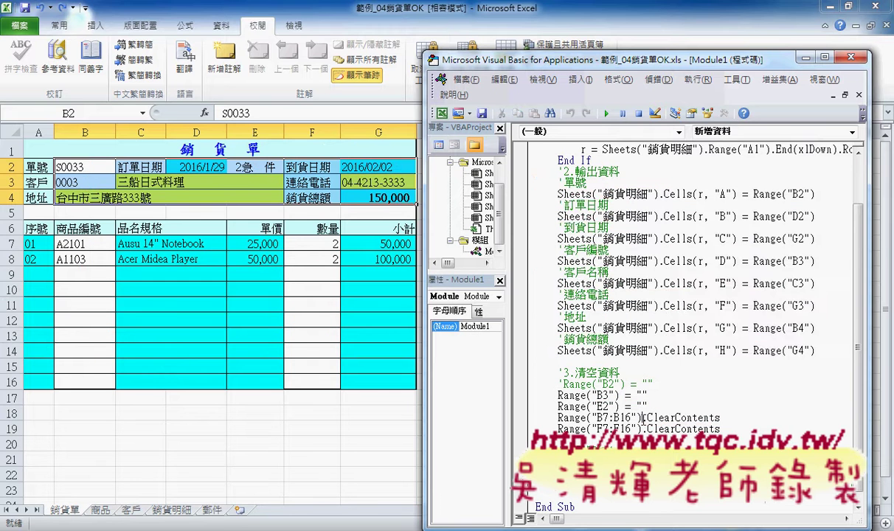
{"action": "type", "text": "."}
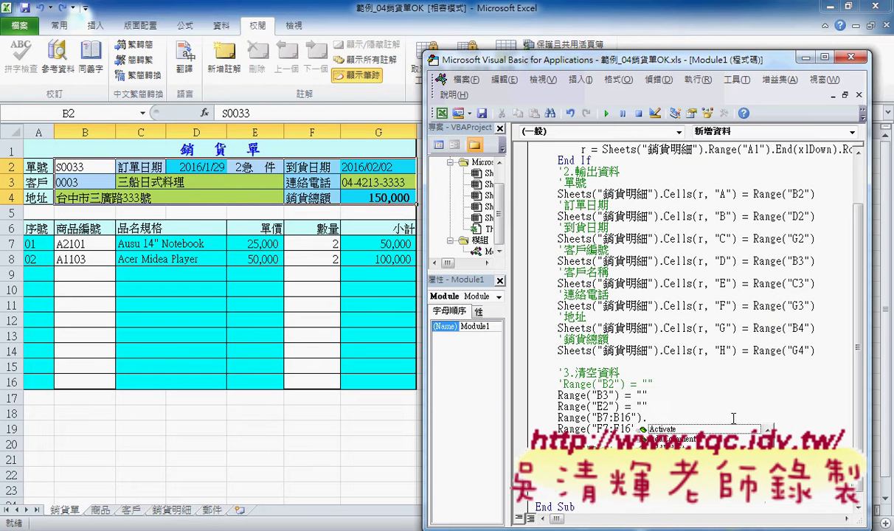
{"action": "type", "text": "cl"}
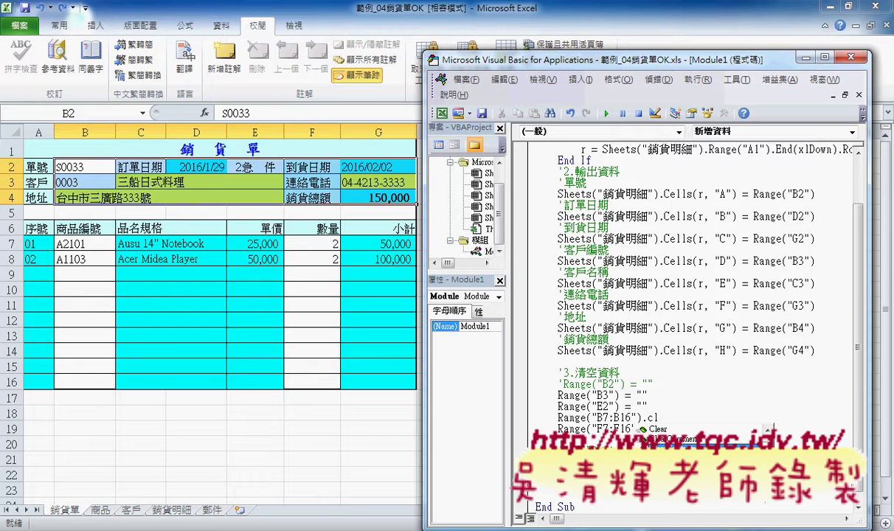
{"action": "type", "text": "earContents"}
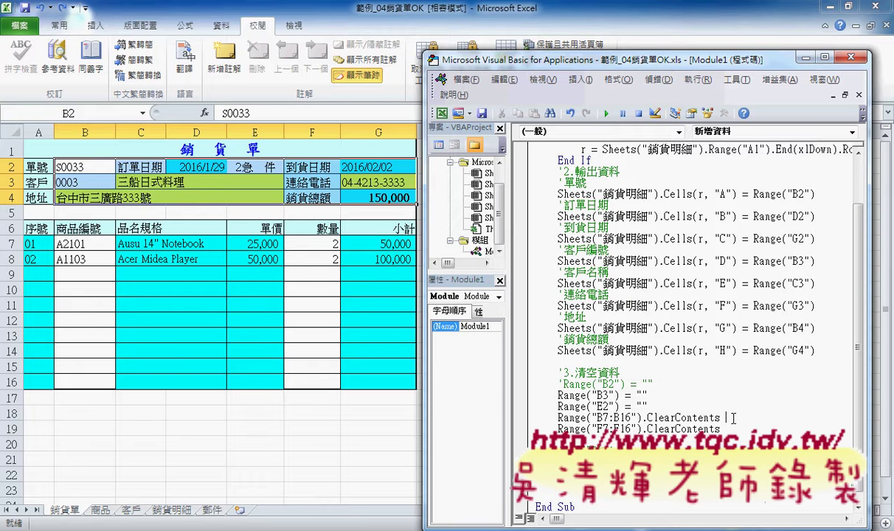